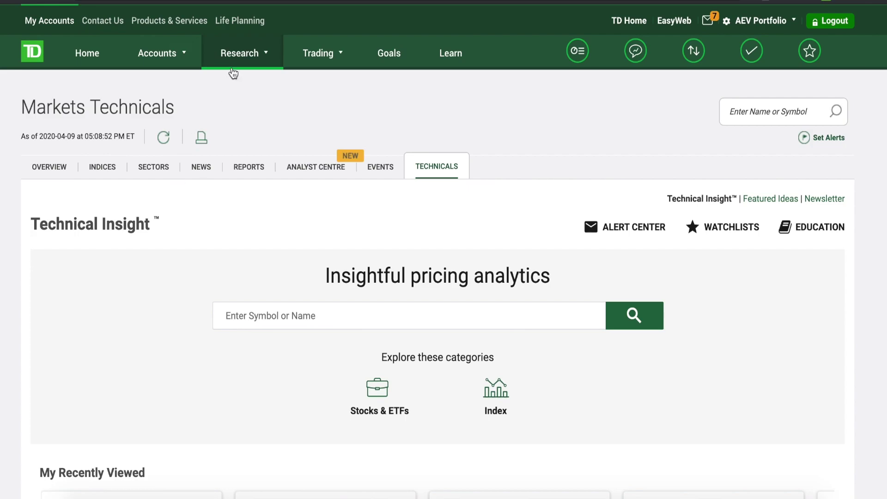
Go to the Markets Technicals page through the Research menu
{"action": "left_click", "coordinate": [231, 68]}
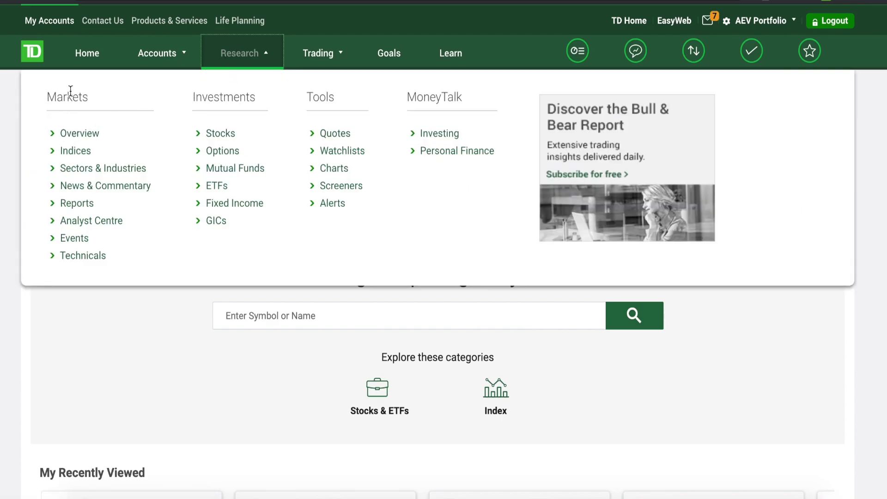
{"action": "left_click", "coordinate": [84, 256]}
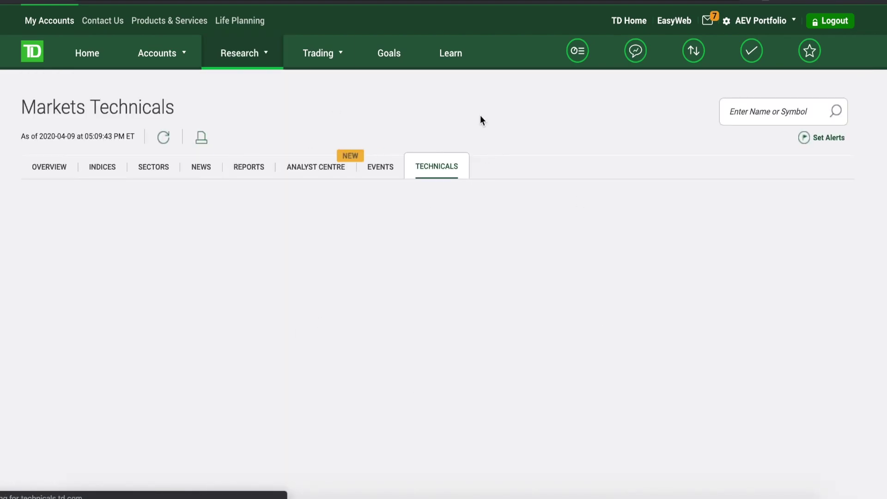
{"action": "scroll", "coordinate": [580, 226], "scroll_direction": "down", "scroll_amount": 3}
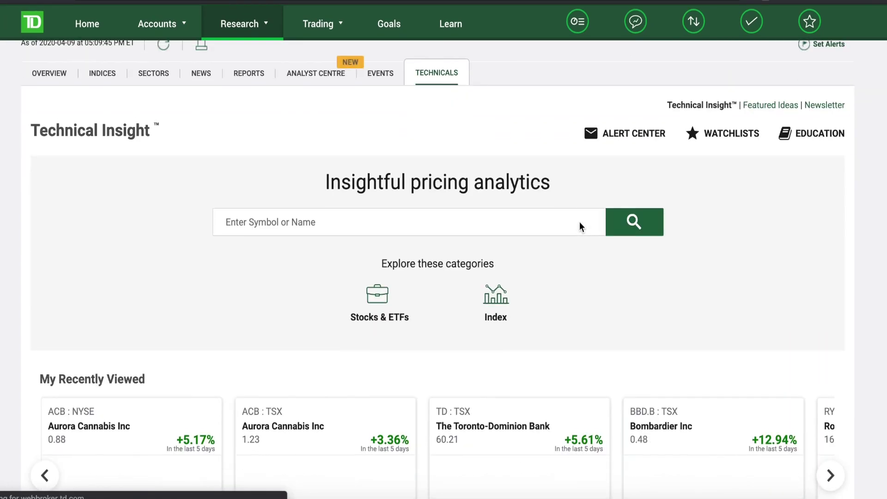
{"action": "scroll", "coordinate": [581, 226], "scroll_direction": "down", "scroll_amount": 20}
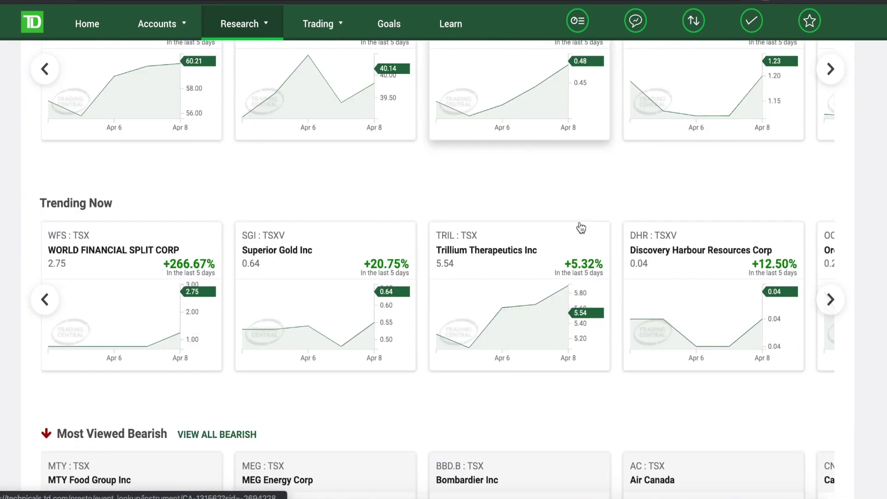
{"action": "scroll", "coordinate": [497, 200], "scroll_direction": "down", "scroll_amount": 4}
{"action": "scroll", "coordinate": [231, 256], "scroll_direction": "up", "scroll_amount": 9}
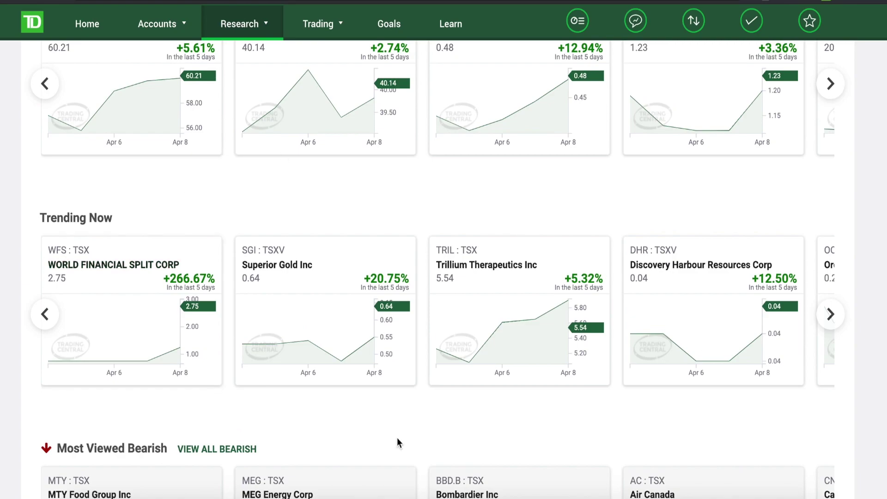
{"action": "scroll", "coordinate": [134, 392], "scroll_direction": "up", "scroll_amount": 1}
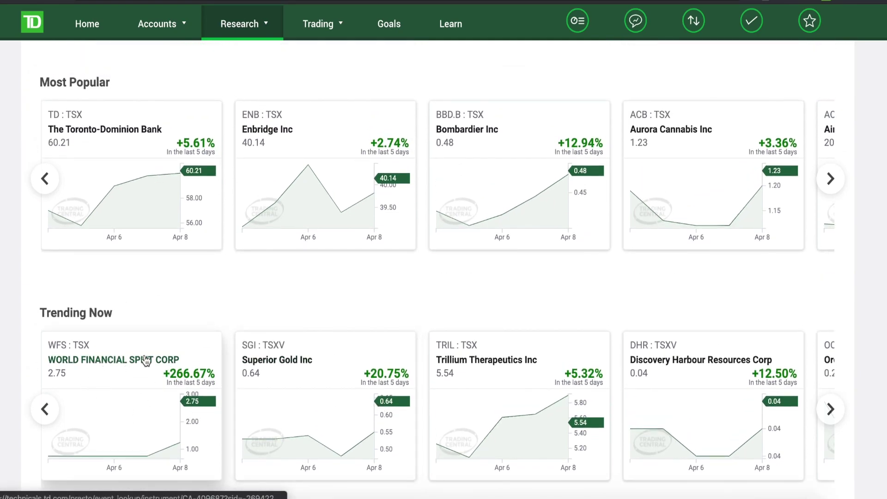
{"action": "scroll", "coordinate": [123, 368], "scroll_direction": "up", "scroll_amount": 15}
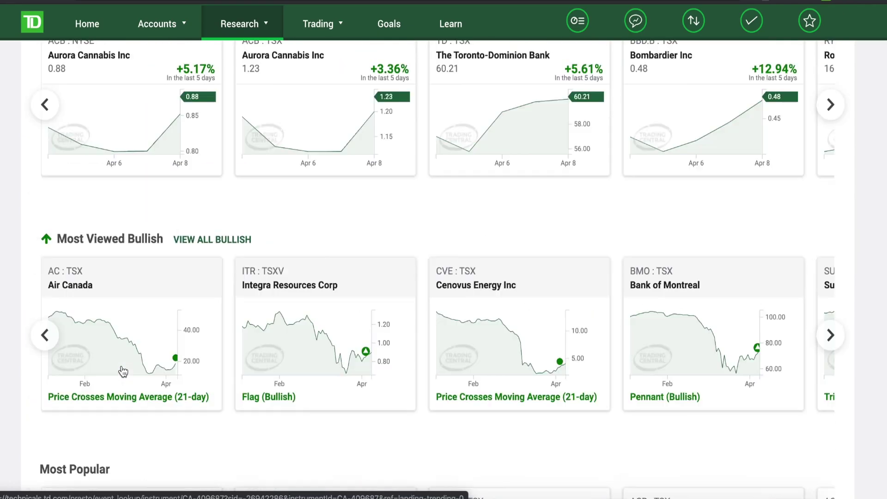
{"action": "scroll", "coordinate": [146, 292], "scroll_direction": "up", "scroll_amount": 1}
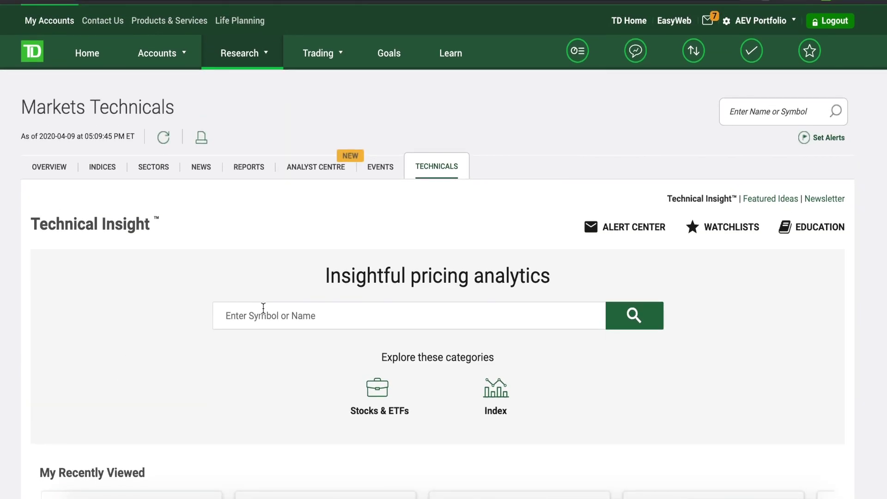
Enter 'nflx' in the Technical Insight symbol search to bring up Netflix Inc
{"action": "left_click", "coordinate": [263, 307]}
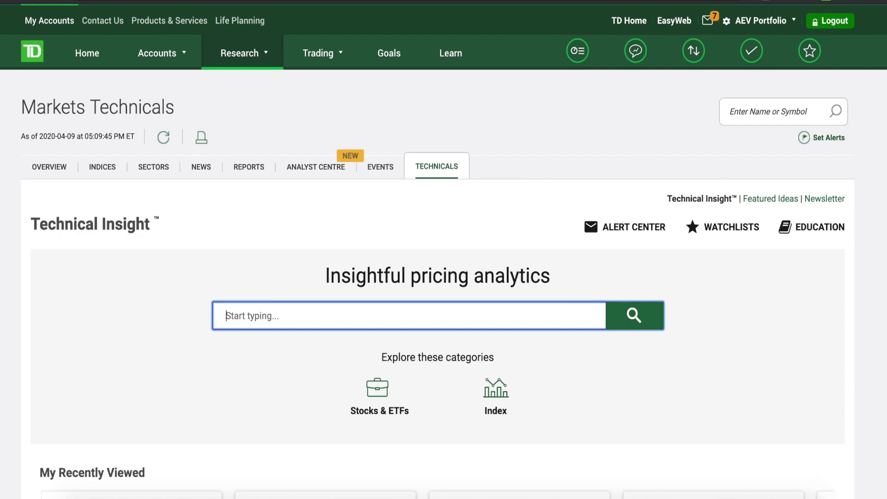
{"action": "type", "text": "nflx"}
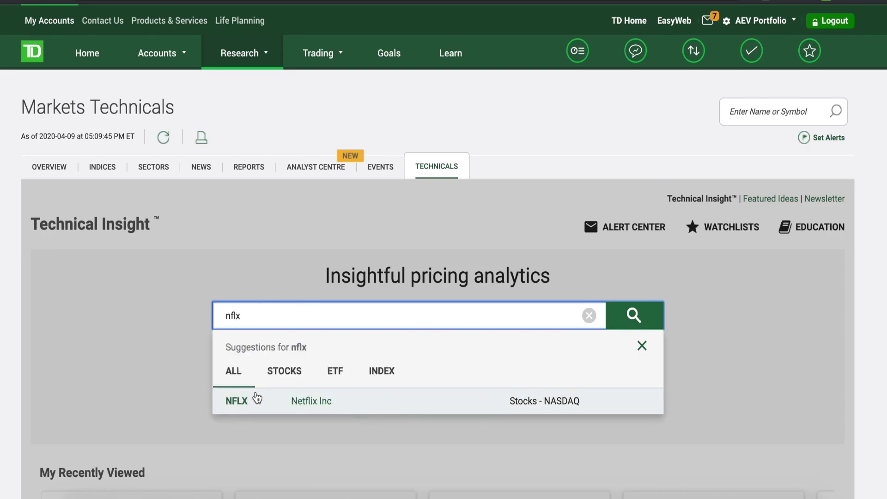
Open NFLX's technical summary: 23 events, 15 bullish, 7 bearish, support 361.81, resistance 375.13
{"action": "left_click", "coordinate": [328, 405]}
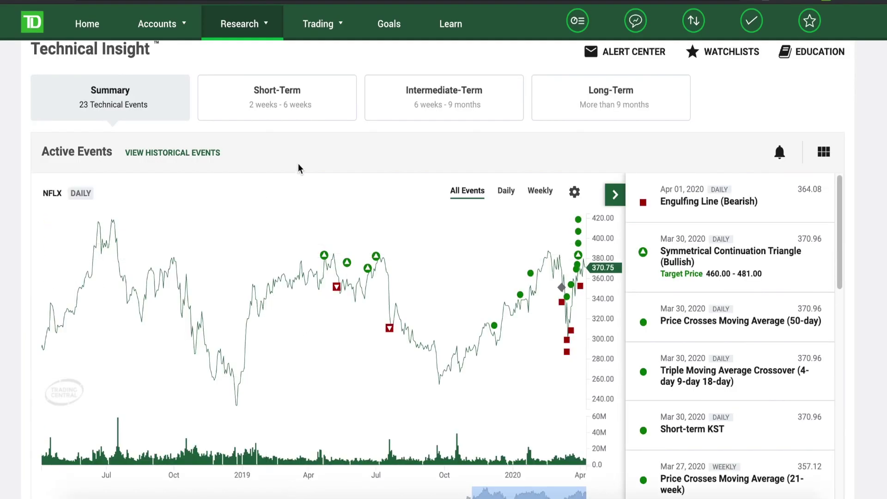
{"action": "scroll", "coordinate": [189, 142], "scroll_direction": "up", "scroll_amount": 1}
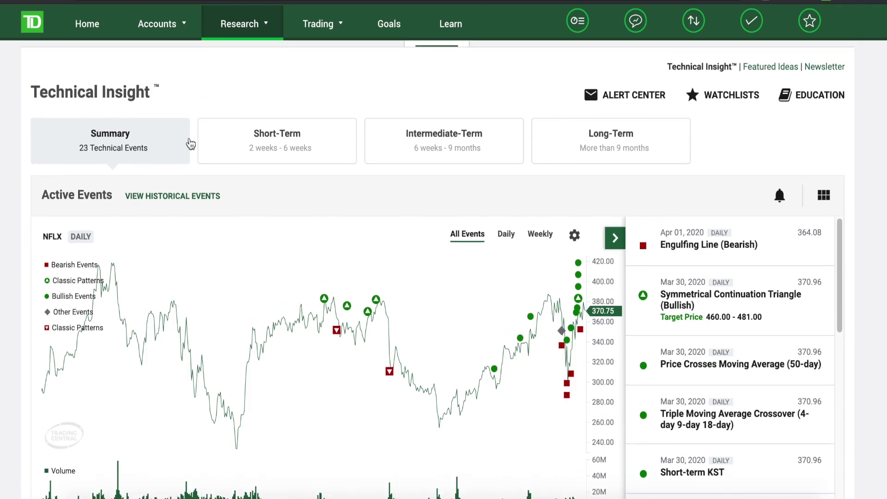
{"action": "scroll", "coordinate": [535, 162], "scroll_direction": "down", "scroll_amount": 1}
{"action": "scroll", "coordinate": [536, 162], "scroll_direction": "down", "scroll_amount": 1}
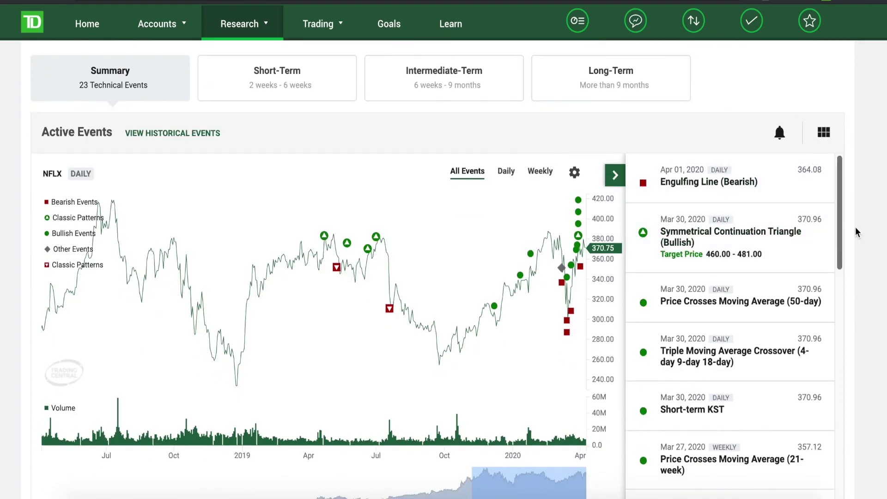
{"action": "scroll", "coordinate": [855, 228], "scroll_direction": "down", "scroll_amount": 2}
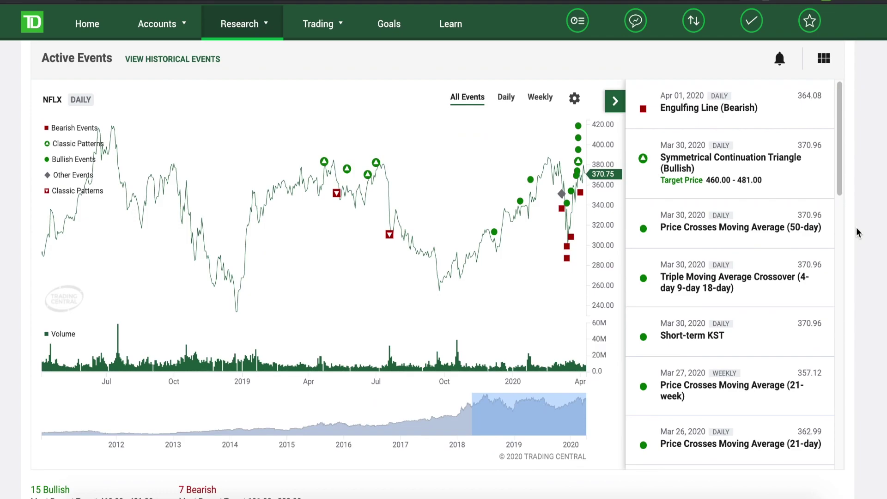
{"action": "scroll", "coordinate": [856, 231], "scroll_direction": "down", "scroll_amount": 1}
{"action": "scroll", "coordinate": [856, 231], "scroll_direction": "up", "scroll_amount": 6}
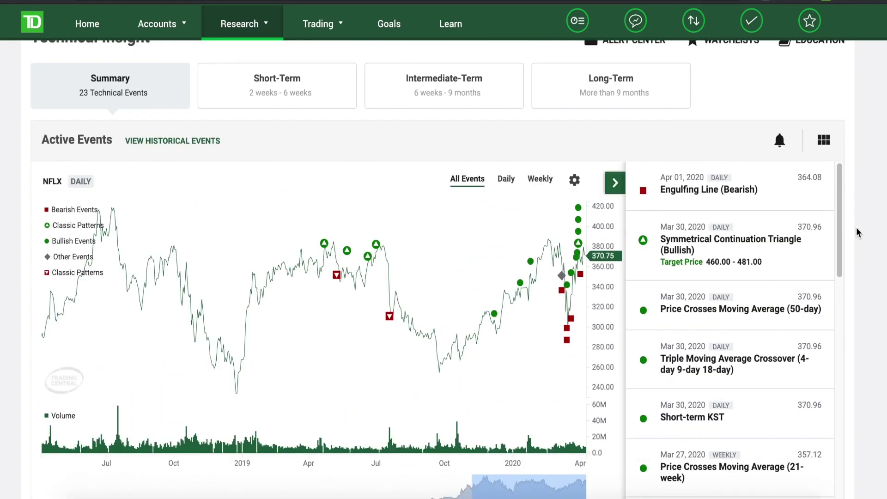
{"action": "scroll", "coordinate": [855, 231], "scroll_direction": "down", "scroll_amount": 5}
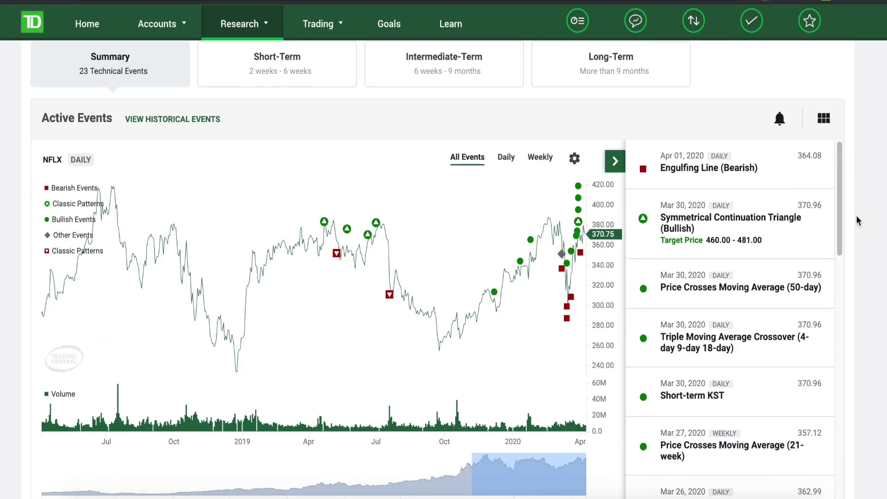
{"action": "scroll", "coordinate": [855, 217], "scroll_direction": "down", "scroll_amount": 6}
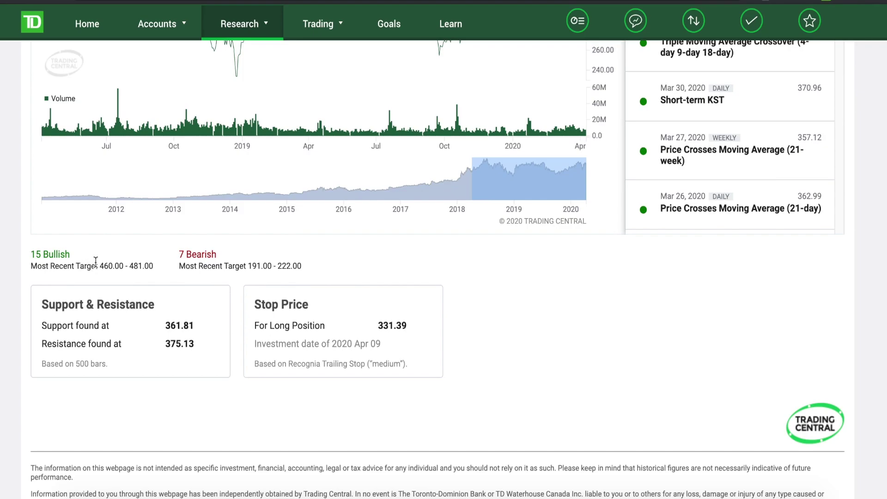
{"action": "scroll", "coordinate": [83, 277], "scroll_direction": "up", "scroll_amount": 1}
{"action": "left_click_drag", "start_coordinate": [31, 312], "coordinate": [65, 309]}
{"action": "triple_click", "coordinate": [65, 308]}
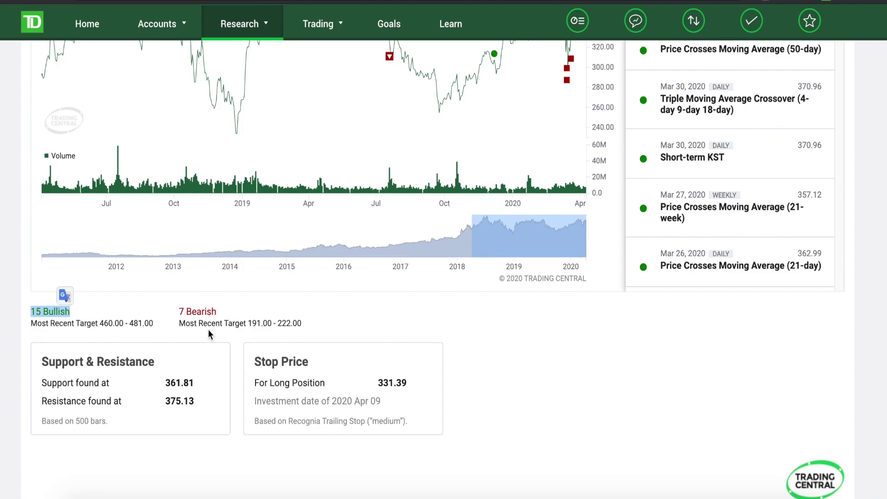
{"action": "triple_click", "coordinate": [198, 312]}
{"action": "triple_click", "coordinate": [252, 322]}
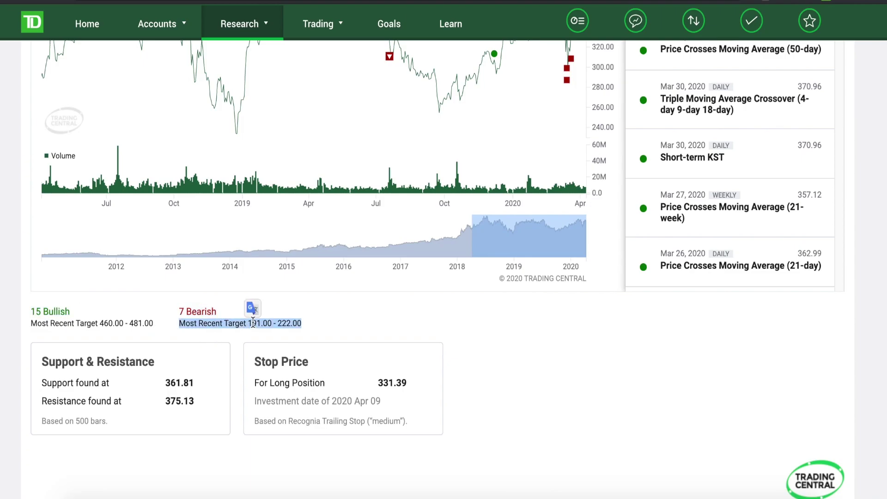
{"action": "double_click", "coordinate": [202, 312]}
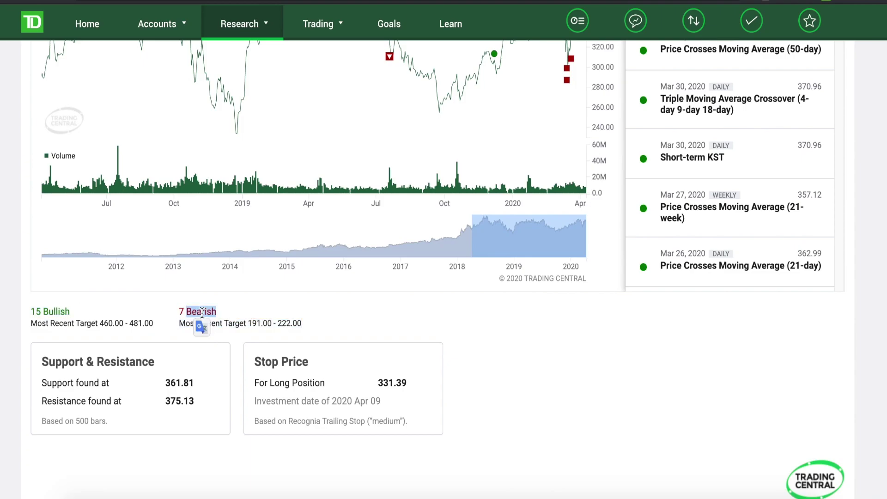
{"action": "triple_click", "coordinate": [40, 314]}
{"action": "scroll", "coordinate": [39, 314], "scroll_direction": "up", "scroll_amount": 1}
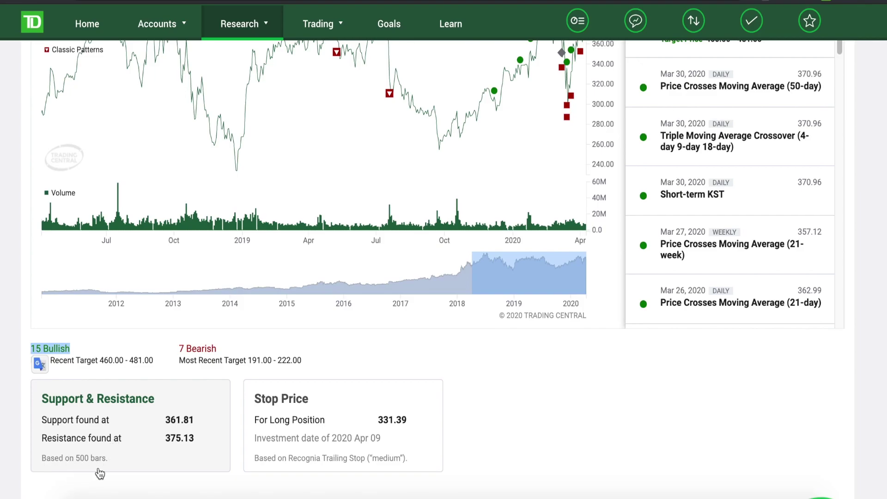
{"action": "scroll", "coordinate": [187, 449], "scroll_direction": "up", "scroll_amount": 8}
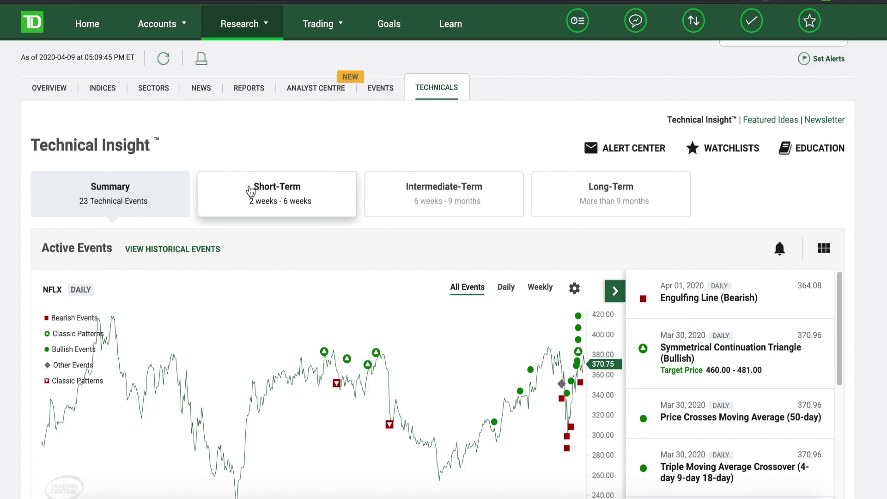
{"action": "left_click", "coordinate": [250, 190]}
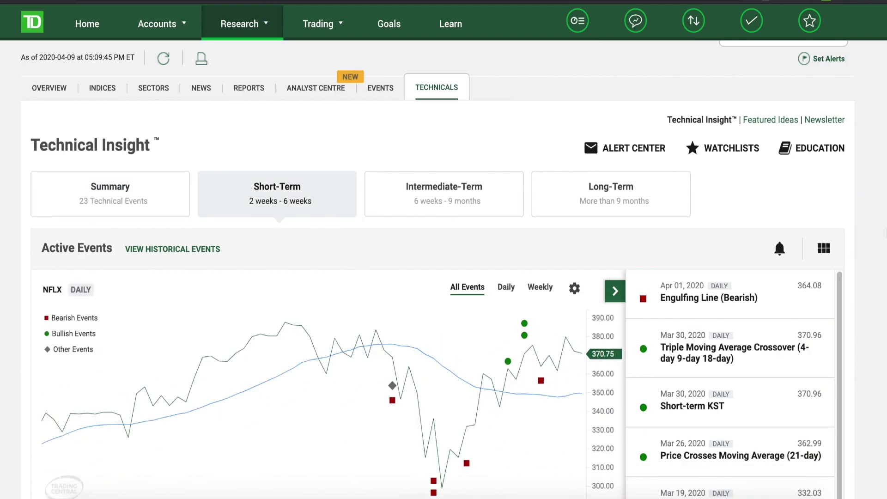
{"action": "scroll", "coordinate": [531, 296], "scroll_direction": "down", "scroll_amount": 2}
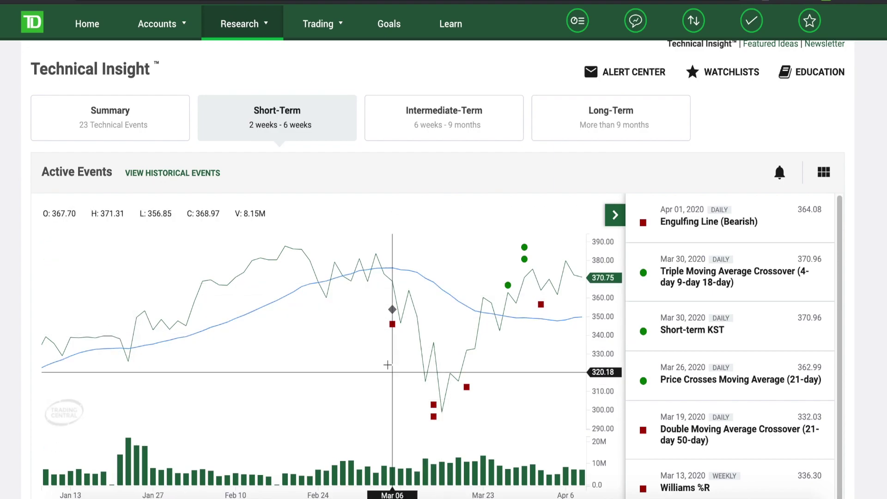
{"action": "mouse_move", "coordinate": [435, 412]}
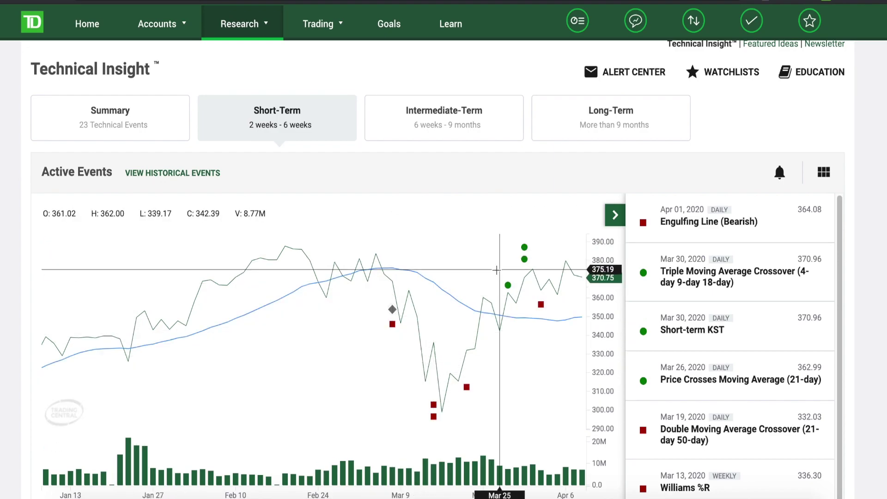
{"action": "scroll", "coordinate": [876, 254], "scroll_direction": "down", "scroll_amount": 6}
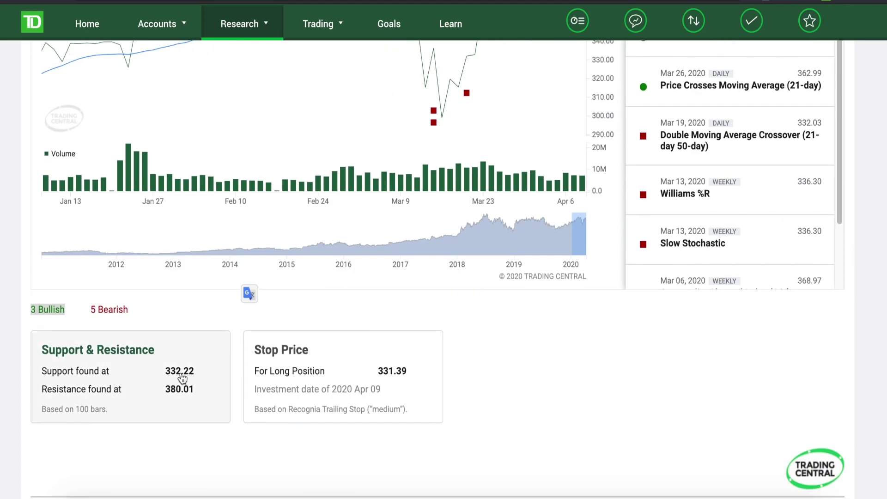
{"action": "scroll", "coordinate": [182, 377], "scroll_direction": "up", "scroll_amount": 5}
{"action": "scroll", "coordinate": [336, 142], "scroll_direction": "up", "scroll_amount": 5}
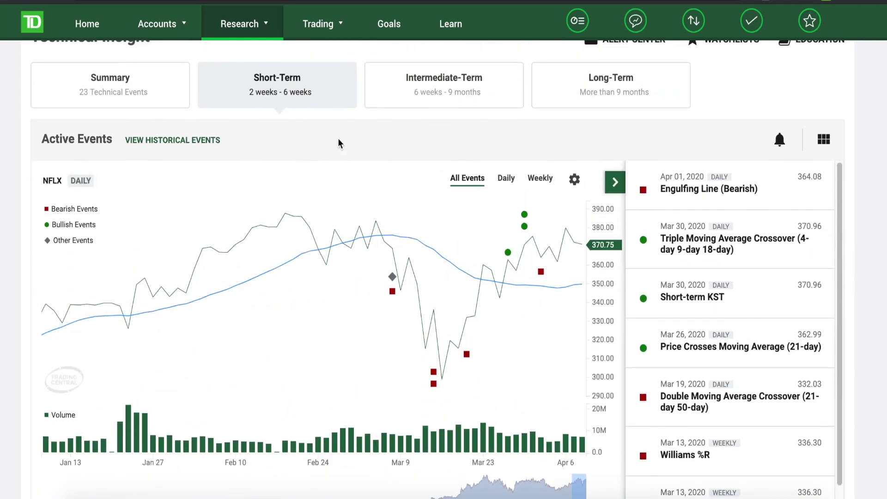
{"action": "scroll", "coordinate": [844, 292], "scroll_direction": "down", "scroll_amount": 6}
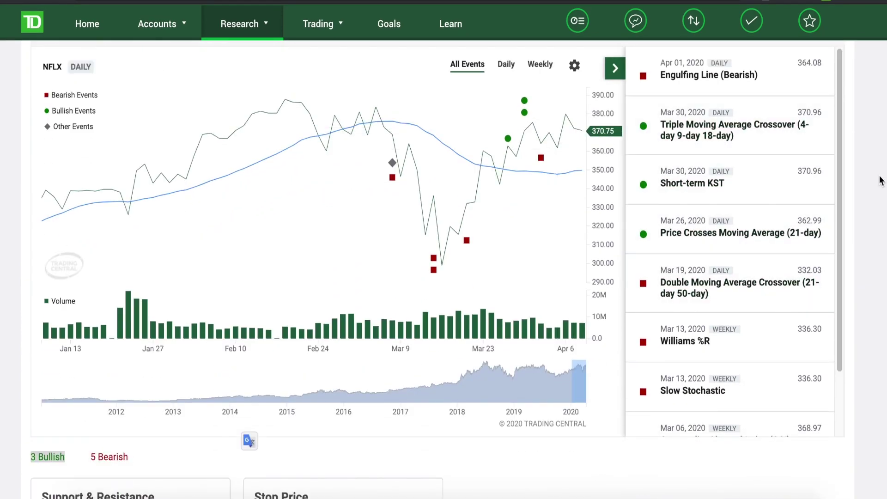
{"action": "scroll", "coordinate": [872, 55], "scroll_direction": "down", "scroll_amount": 3}
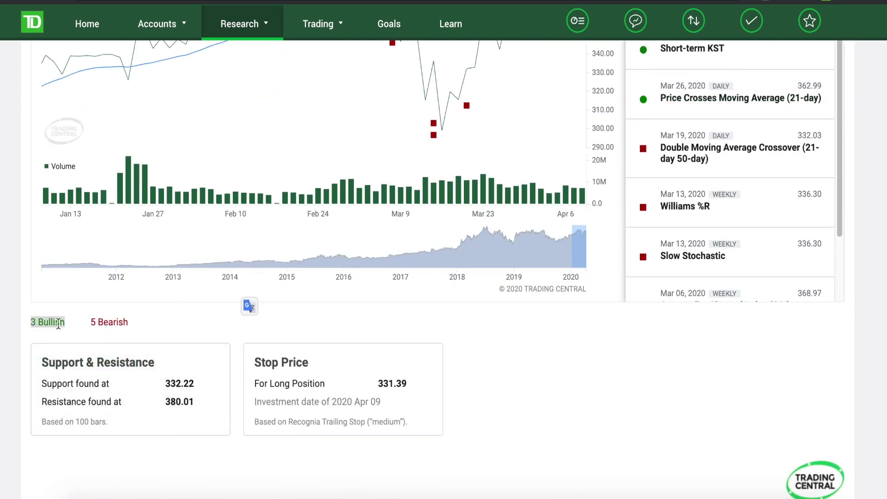
{"action": "left_click", "coordinate": [107, 326]}
{"action": "scroll", "coordinate": [105, 327], "scroll_direction": "up", "scroll_amount": 3}
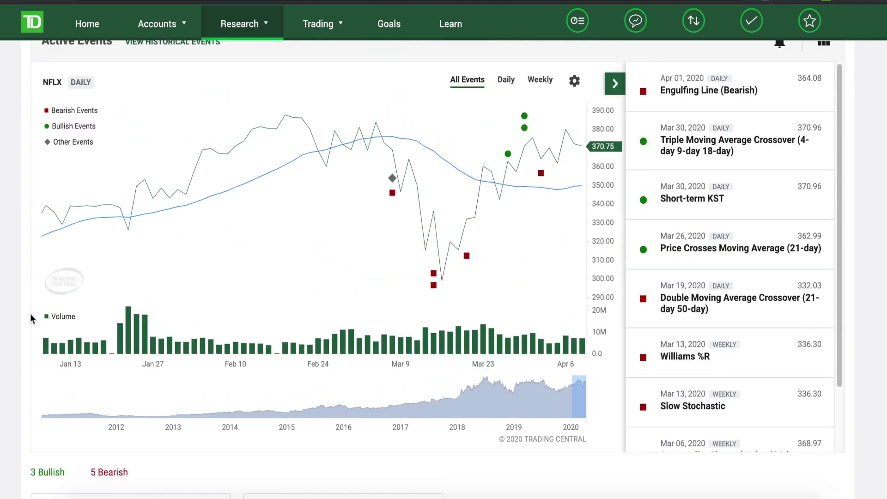
{"action": "scroll", "coordinate": [31, 318], "scroll_direction": "up", "scroll_amount": 4}
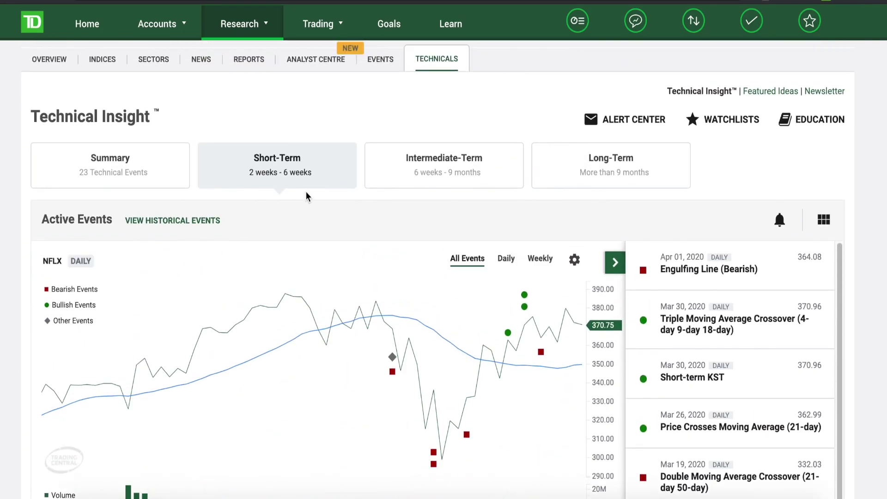
{"action": "scroll", "coordinate": [9, 319], "scroll_direction": "down", "scroll_amount": 4}
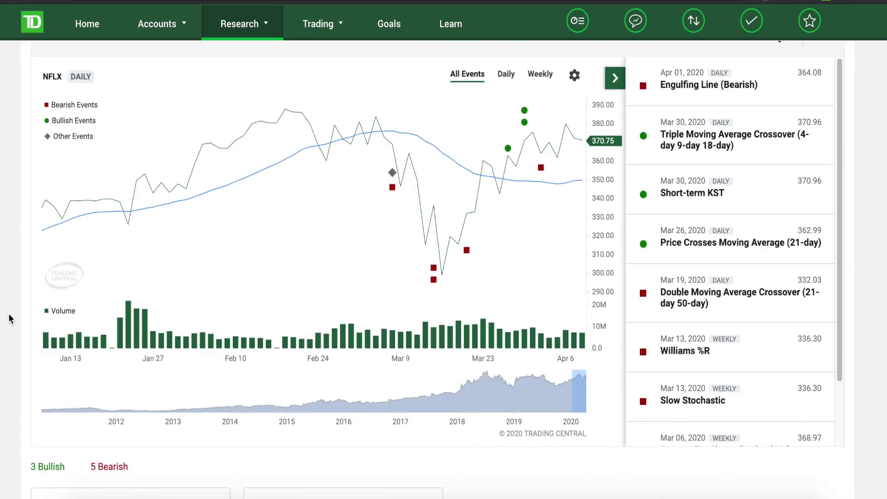
{"action": "triple_click", "coordinate": [118, 468]}
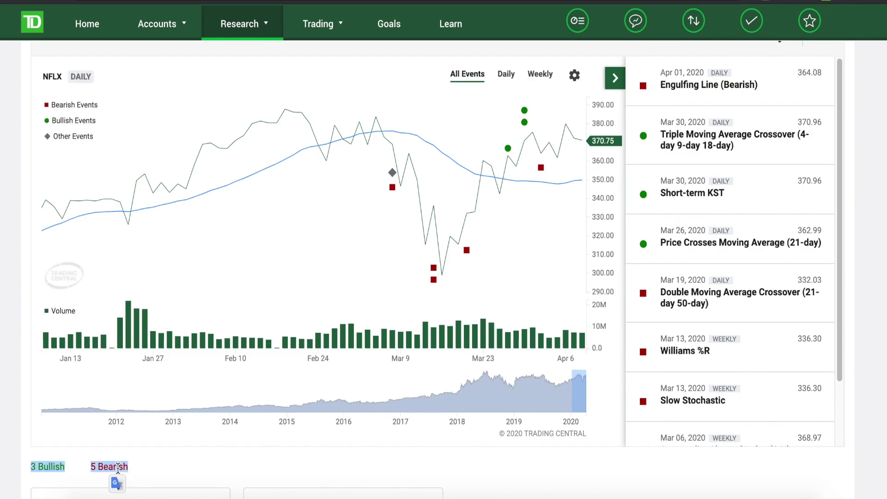
{"action": "left_click", "coordinate": [118, 467]}
{"action": "triple_click", "coordinate": [114, 467]}
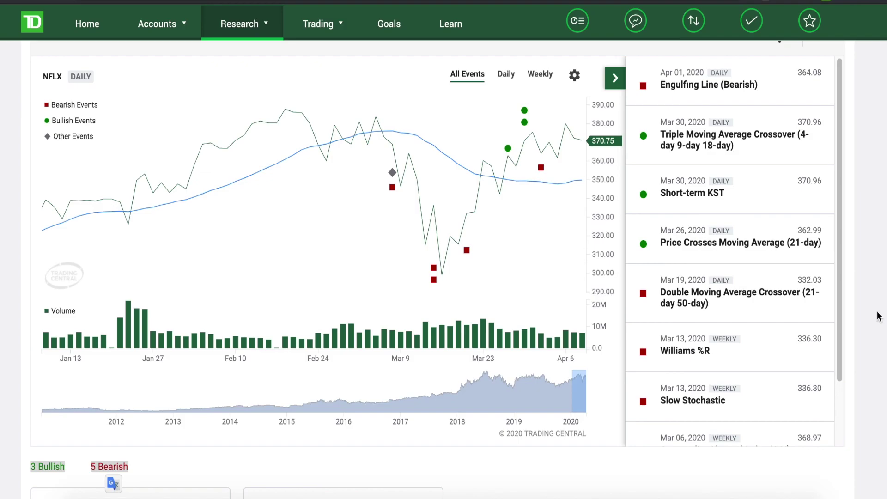
{"action": "scroll", "coordinate": [878, 316], "scroll_direction": "up", "scroll_amount": 6}
{"action": "scroll", "coordinate": [878, 316], "scroll_direction": "down", "scroll_amount": 2}
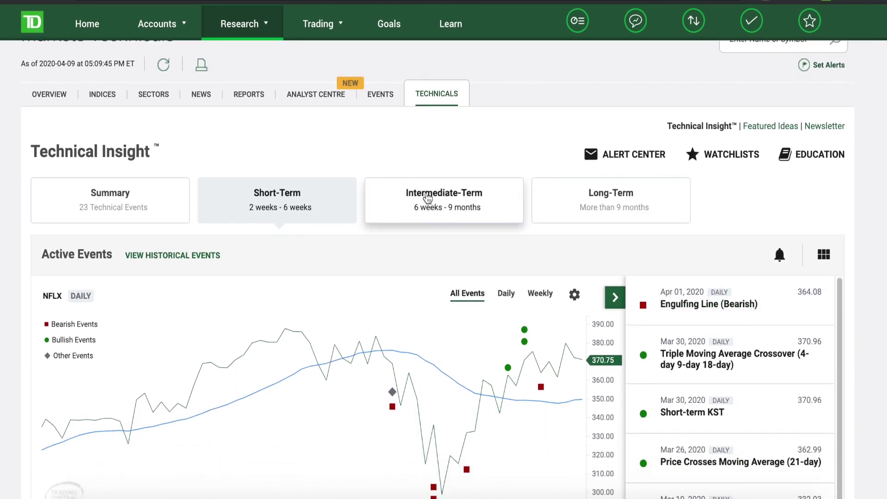
Switch NFLX to intermediate-term events: 6 bullish, 0 bearish, support 288.00, resistance 371.83
{"action": "left_click", "coordinate": [427, 197]}
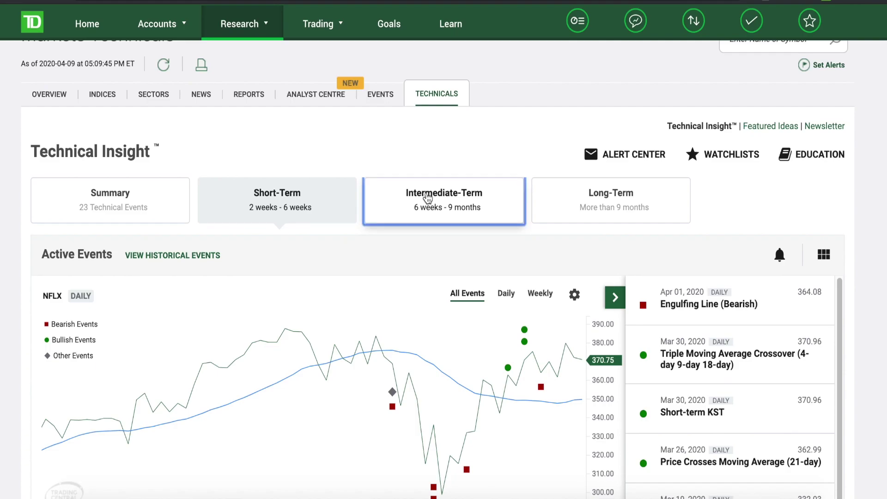
{"action": "scroll", "coordinate": [879, 193], "scroll_direction": "down", "scroll_amount": 5}
{"action": "scroll", "coordinate": [879, 194], "scroll_direction": "down", "scroll_amount": 3}
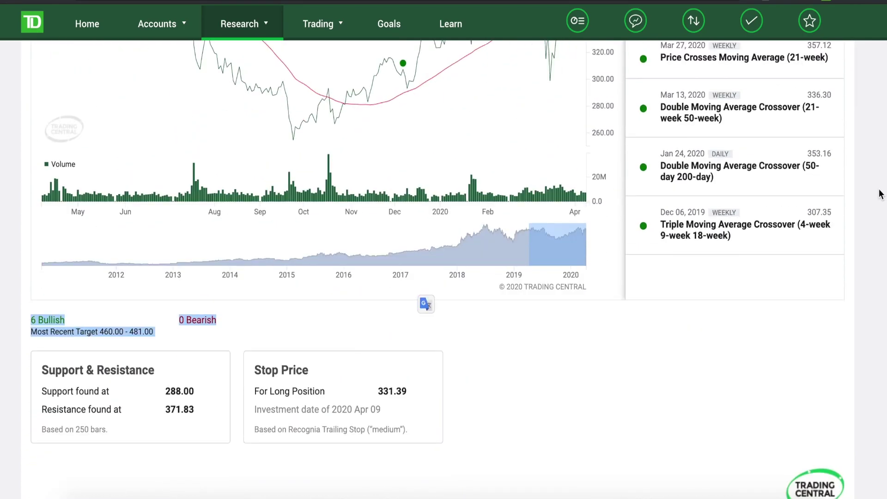
{"action": "left_click", "coordinate": [422, 451]}
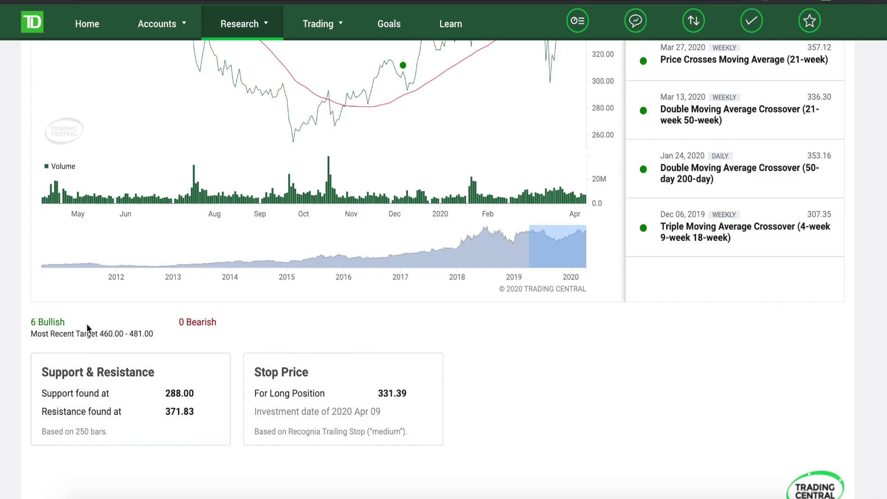
{"action": "triple_click", "coordinate": [188, 323]}
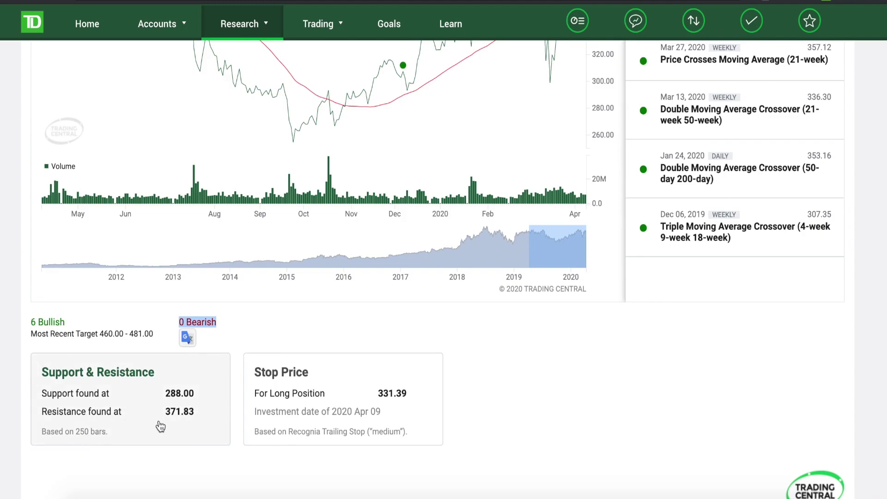
{"action": "left_click", "coordinate": [588, 366]}
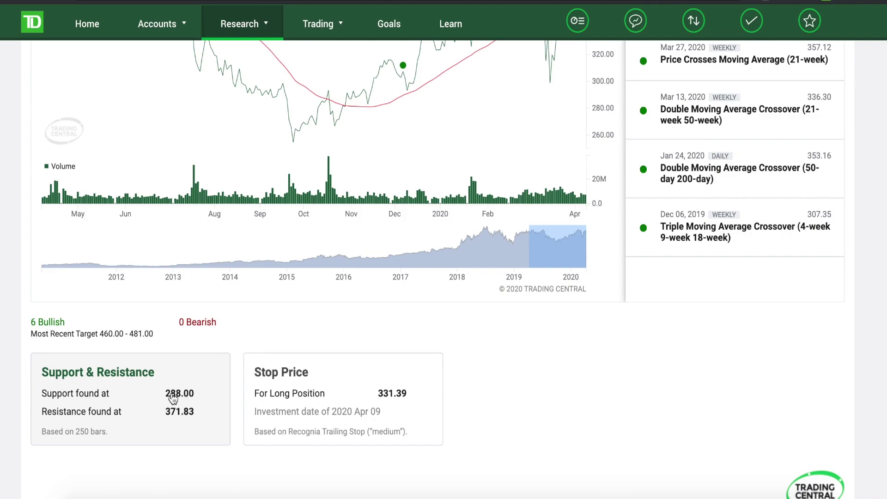
{"action": "scroll", "coordinate": [599, 398], "scroll_direction": "up", "scroll_amount": 5}
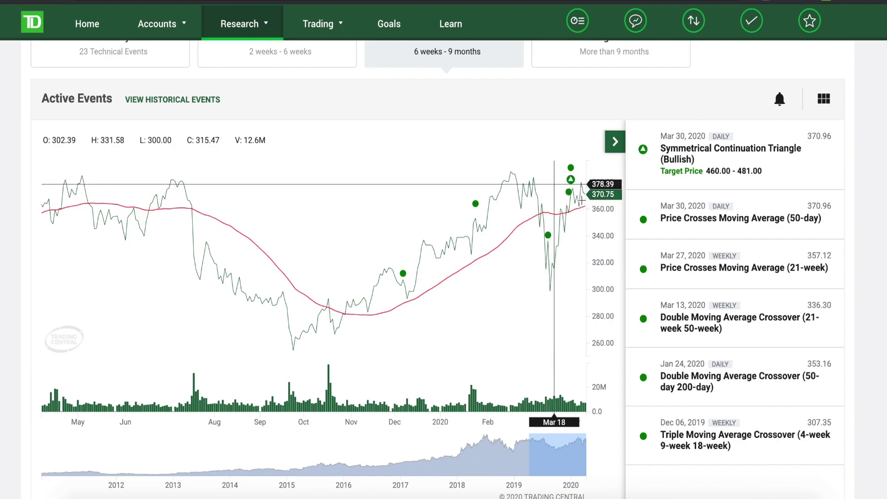
{"action": "scroll", "coordinate": [853, 216], "scroll_direction": "up", "scroll_amount": 5}
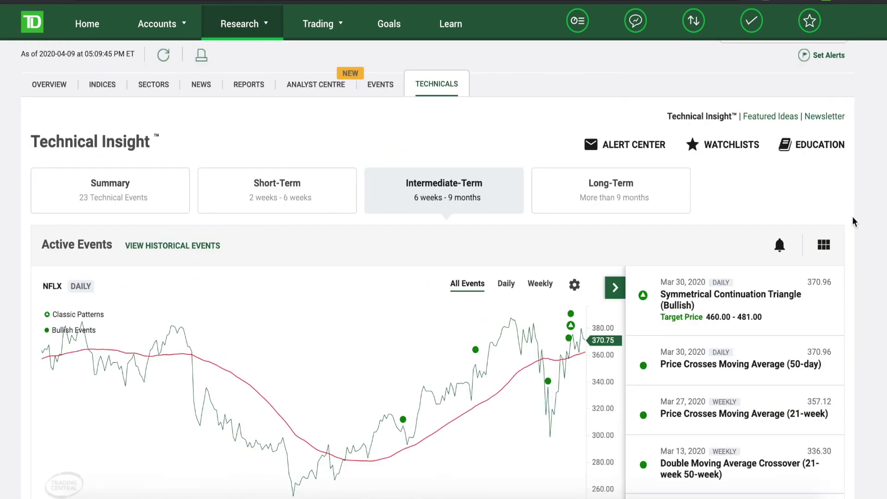
Search 'acb' and open the US-listed Aurora Cannabis Inc quote page
{"action": "left_click", "coordinate": [761, 107]}
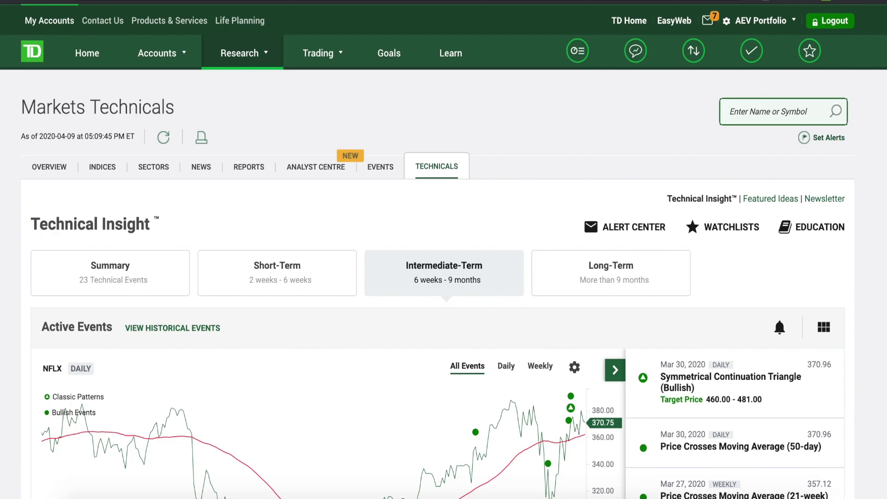
{"action": "type", "text": "acb"}
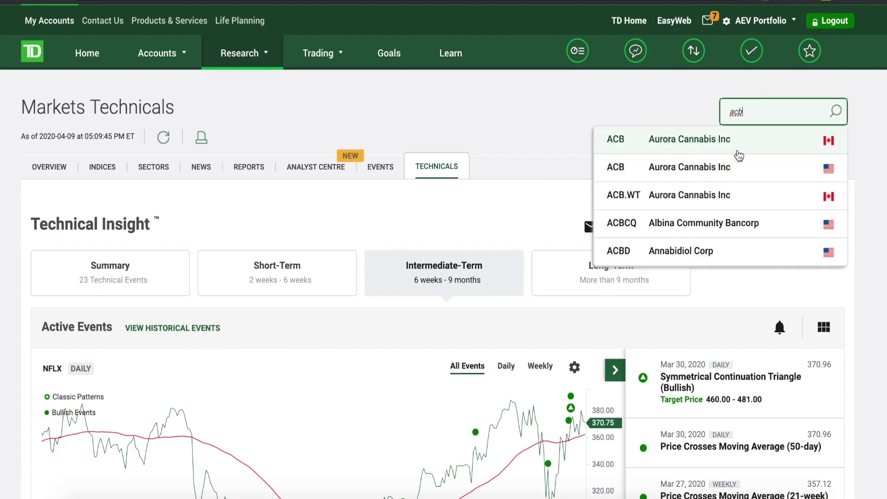
{"action": "left_click", "coordinate": [731, 175]}
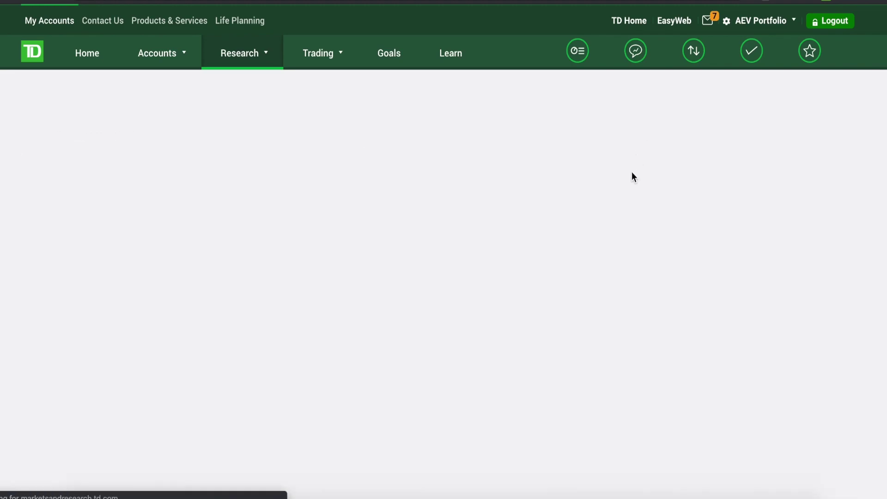
{"action": "scroll", "coordinate": [106, 302], "scroll_direction": "down", "scroll_amount": 4}
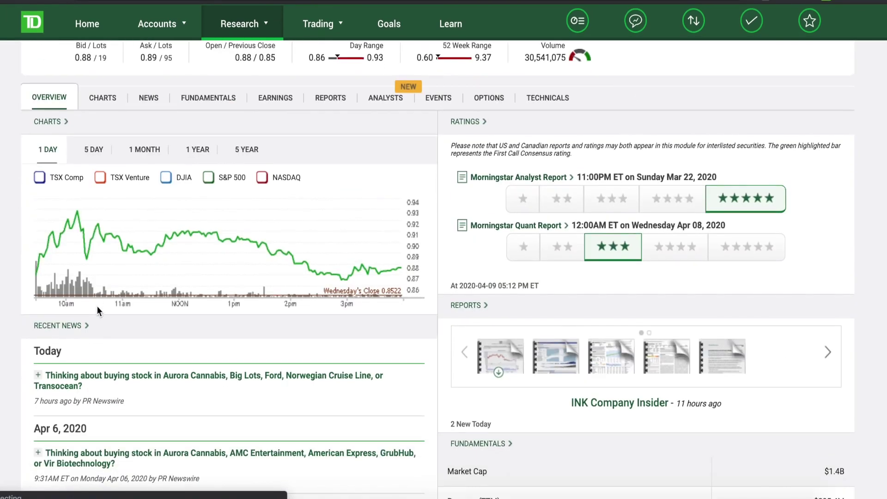
{"action": "scroll", "coordinate": [97, 306], "scroll_direction": "up", "scroll_amount": 5}
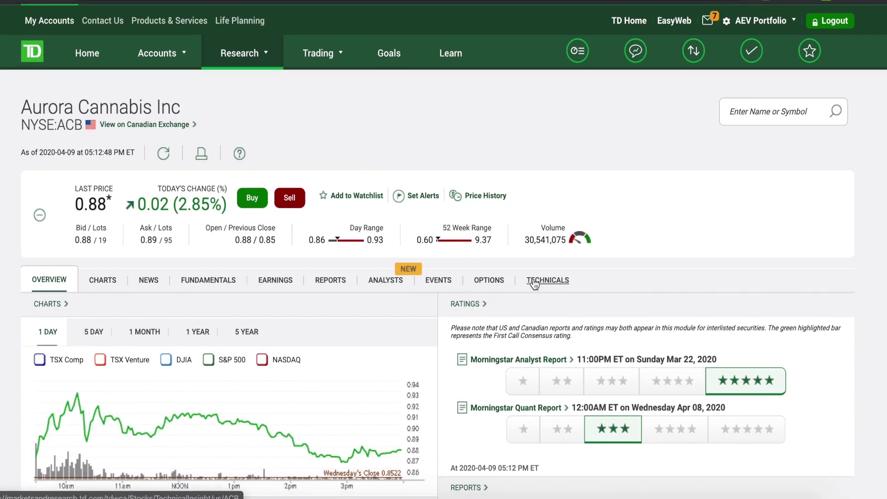
Open ACB's Technicals tab and check its 52-week range of 0.60 to 9.37
{"action": "left_click", "coordinate": [534, 283]}
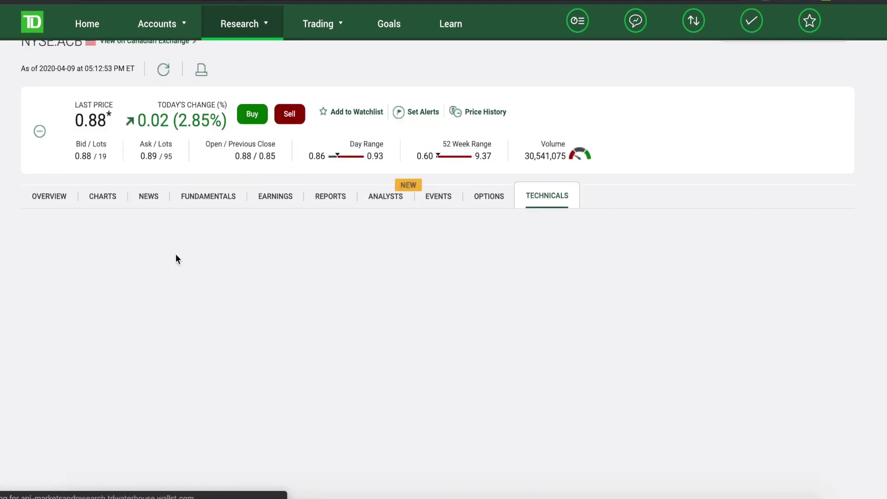
{"action": "scroll", "coordinate": [442, 140], "scroll_direction": "down", "scroll_amount": 8}
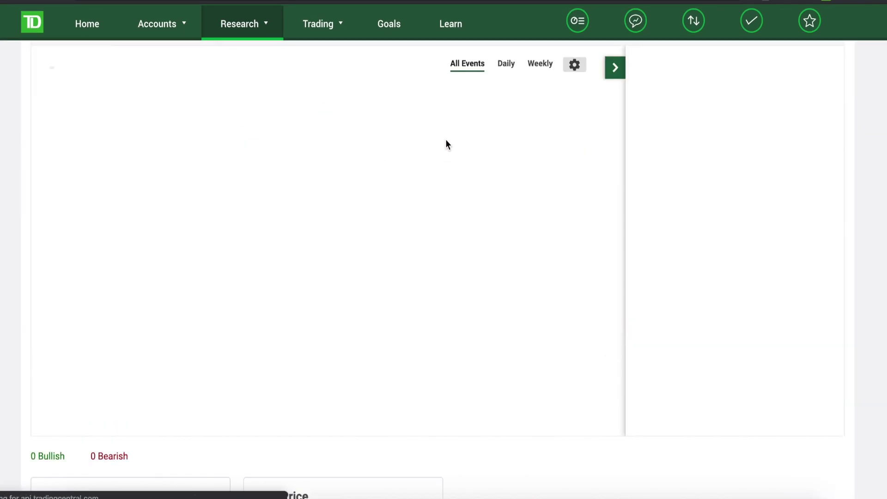
{"action": "scroll", "coordinate": [445, 143], "scroll_direction": "up", "scroll_amount": 10}
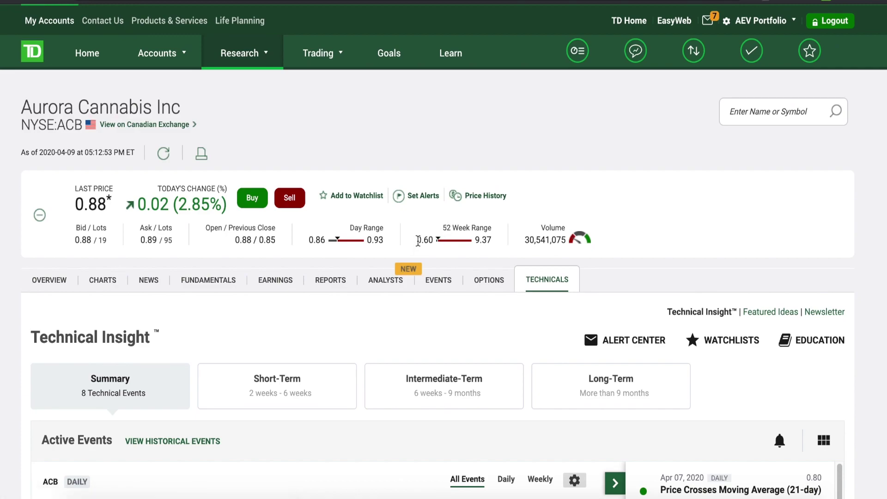
{"action": "left_click_drag", "start_coordinate": [415, 240], "coordinate": [434, 244]}
{"action": "left_click", "coordinate": [450, 245]}
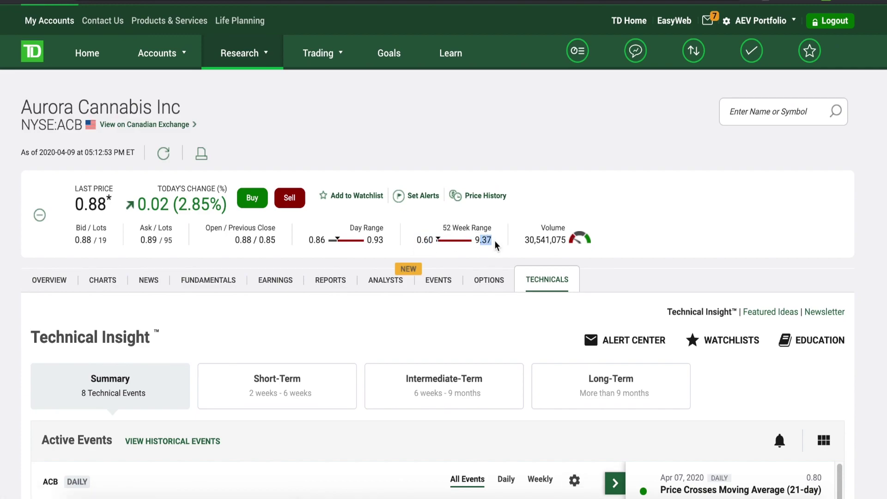
{"action": "double_click", "coordinate": [495, 245]}
{"action": "left_click", "coordinate": [496, 244]}
Switch the Active Events view to the Short-Term (2–6 weeks) events
{"action": "scroll", "coordinate": [437, 243], "scroll_direction": "down", "scroll_amount": 7}
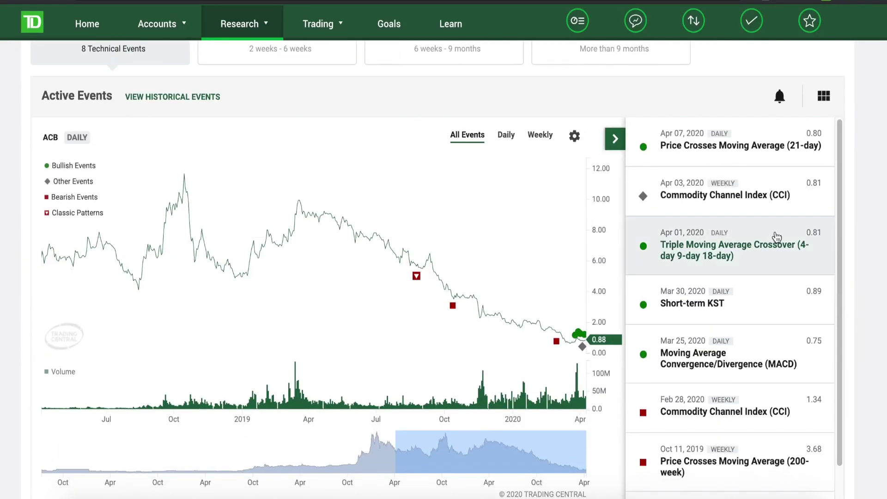
{"action": "scroll", "coordinate": [843, 219], "scroll_direction": "down", "scroll_amount": 2}
{"action": "scroll", "coordinate": [332, 208], "scroll_direction": "up", "scroll_amount": 4}
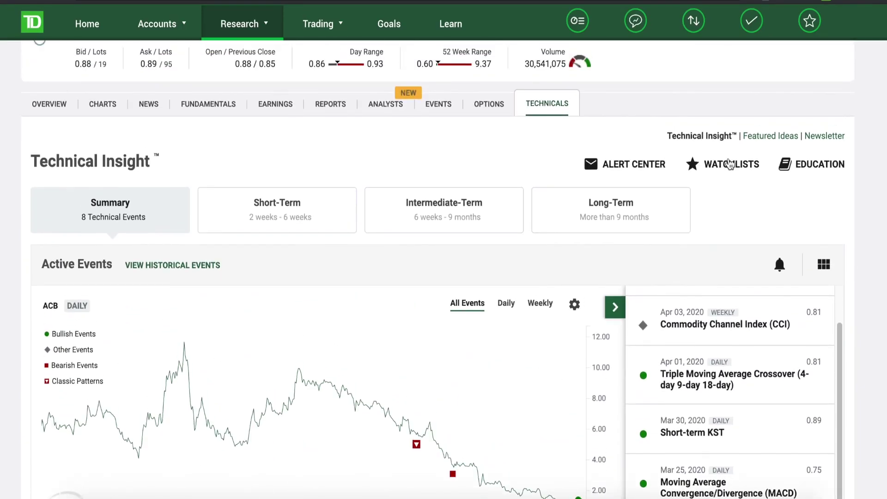
{"action": "left_click", "coordinate": [329, 207]}
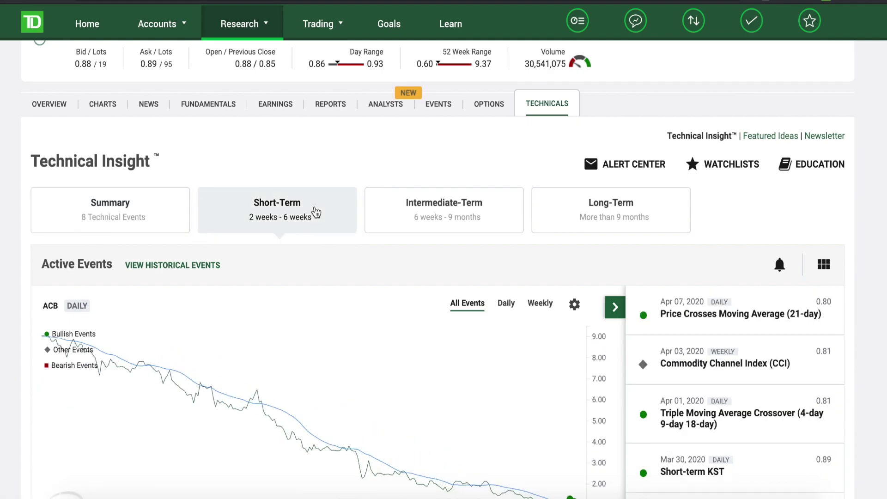
{"action": "scroll", "coordinate": [15, 295], "scroll_direction": "down", "scroll_amount": 9}
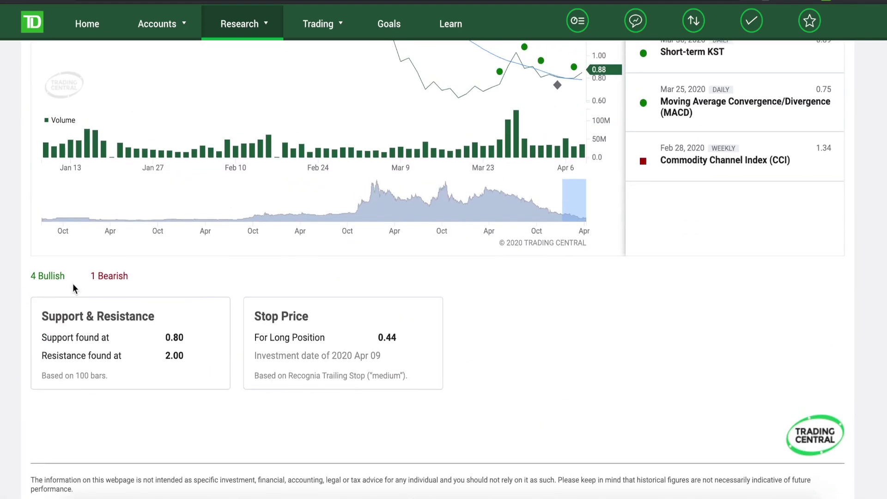
{"action": "double_click", "coordinate": [56, 275]}
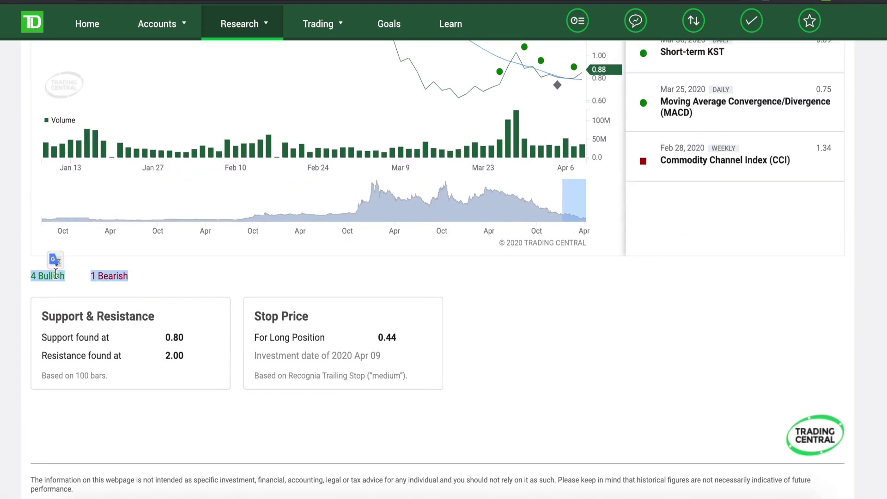
{"action": "double_click", "coordinate": [109, 275]}
{"action": "triple_click", "coordinate": [109, 277]}
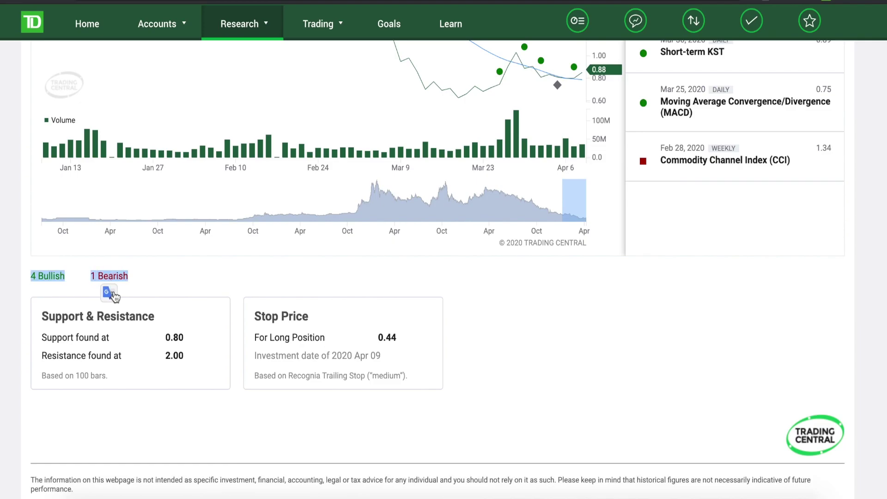
{"action": "left_click", "coordinate": [578, 359]}
{"action": "scroll", "coordinate": [578, 359], "scroll_direction": "up", "scroll_amount": 2}
{"action": "scroll", "coordinate": [578, 359], "scroll_direction": "up", "scroll_amount": 1}
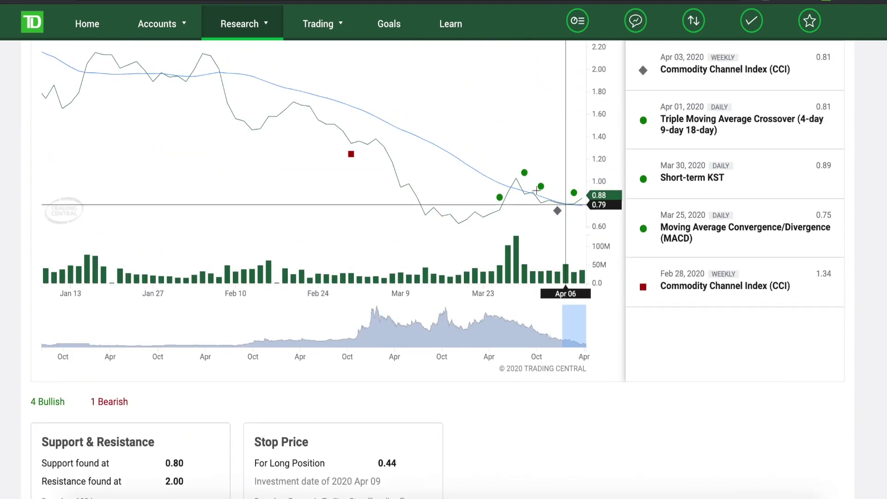
{"action": "key", "text": "F5"}
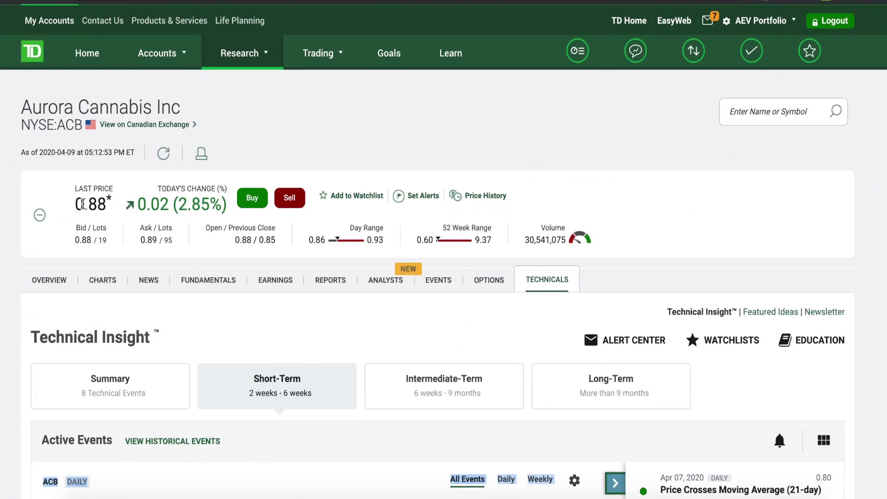
{"action": "scroll", "coordinate": [16, 229], "scroll_direction": "down", "scroll_amount": 15}
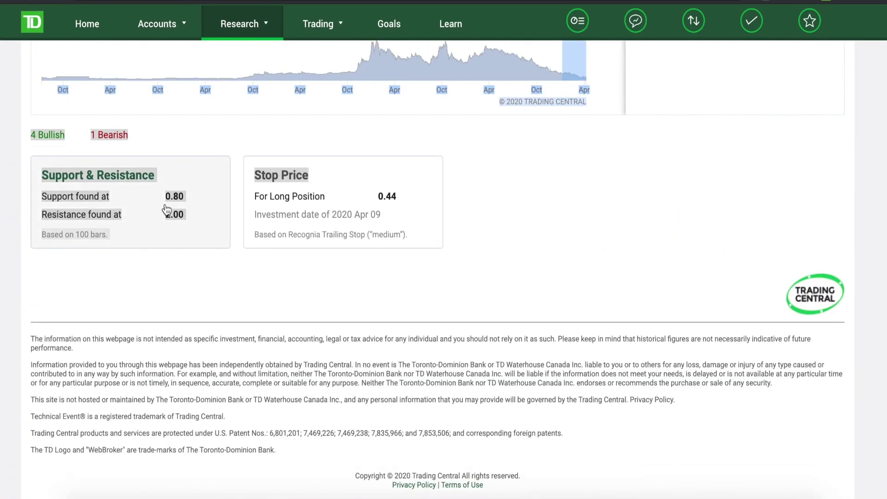
{"action": "left_click", "coordinate": [157, 299]}
{"action": "scroll", "coordinate": [156, 302], "scroll_direction": "up", "scroll_amount": 7}
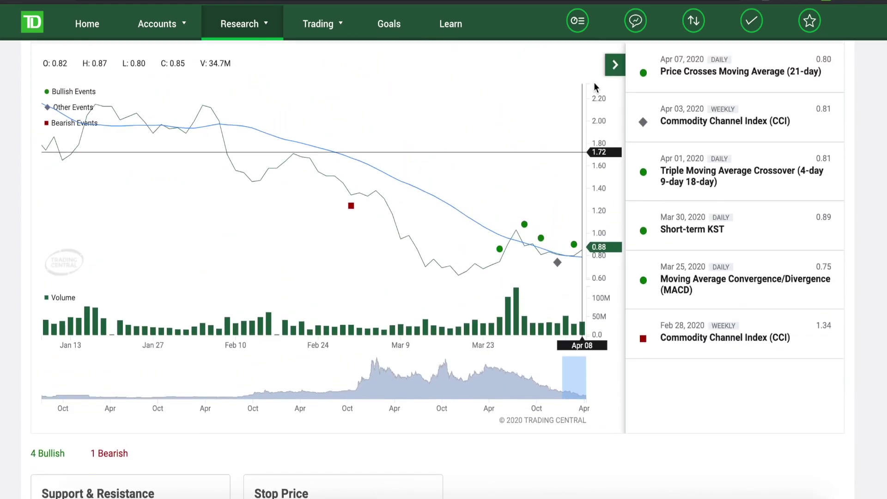
{"action": "scroll", "coordinate": [332, 222], "scroll_direction": "up", "scroll_amount": 9}
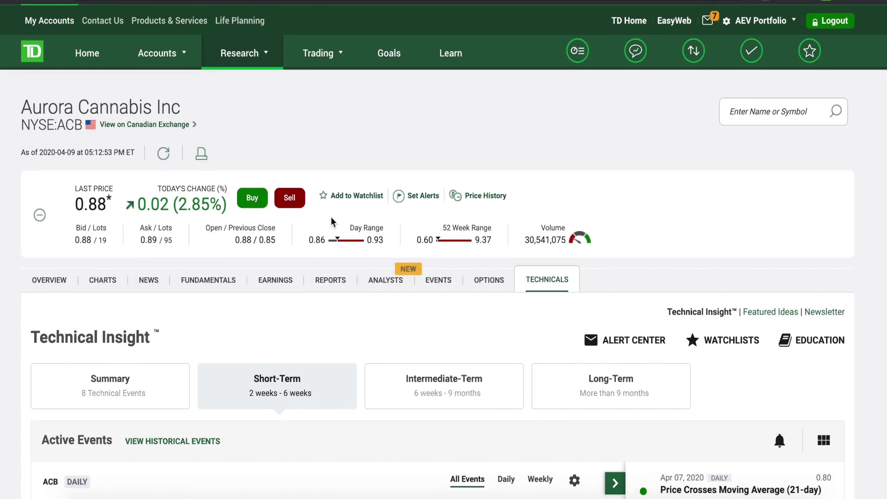
{"action": "scroll", "coordinate": [665, 194], "scroll_direction": "down", "scroll_amount": 5}
{"action": "scroll", "coordinate": [666, 191], "scroll_direction": "up", "scroll_amount": 6}
{"action": "scroll", "coordinate": [666, 191], "scroll_direction": "down", "scroll_amount": 3}
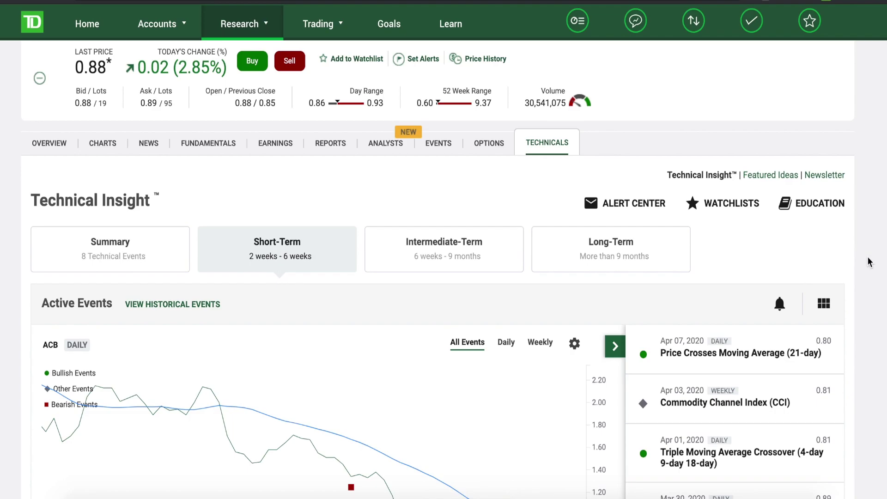
{"action": "scroll", "coordinate": [869, 261], "scroll_direction": "down", "scroll_amount": 6}
{"action": "scroll", "coordinate": [870, 261], "scroll_direction": "up", "scroll_amount": 2}
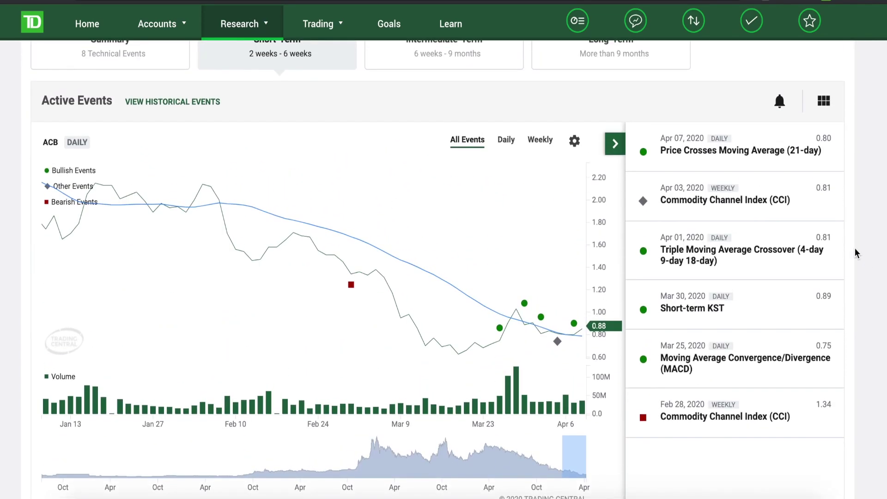
Review the Apr 07 21-day moving-average cross details, including volume 29,075,959 and its explanation
{"action": "left_click", "coordinate": [742, 164]}
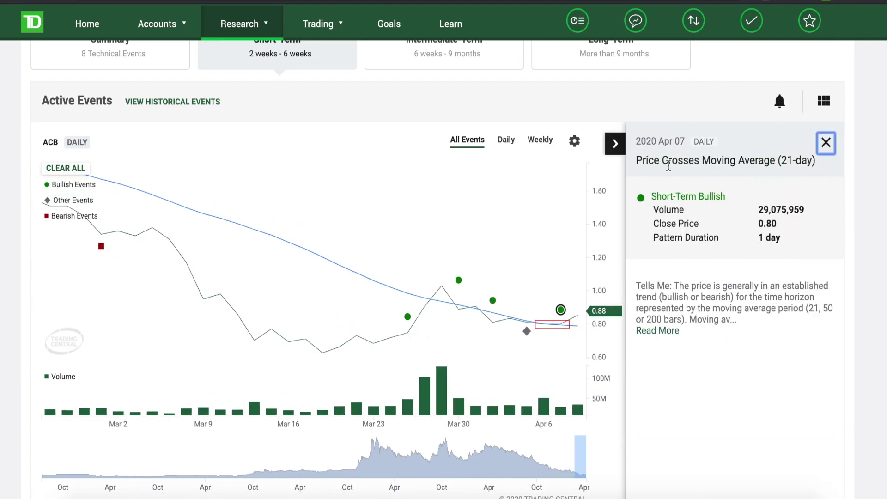
{"action": "left_click", "coordinate": [728, 221]}
{"action": "double_click", "coordinate": [776, 209]}
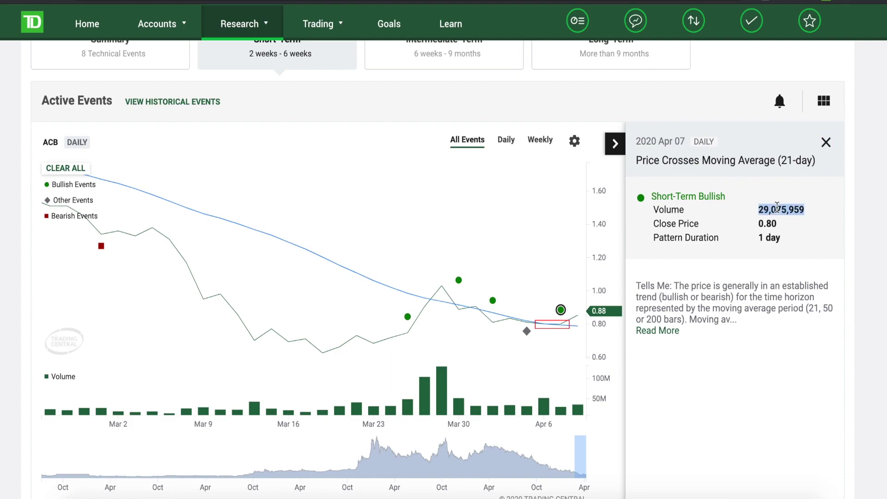
{"action": "left_click_drag", "start_coordinate": [636, 286], "coordinate": [713, 296]}
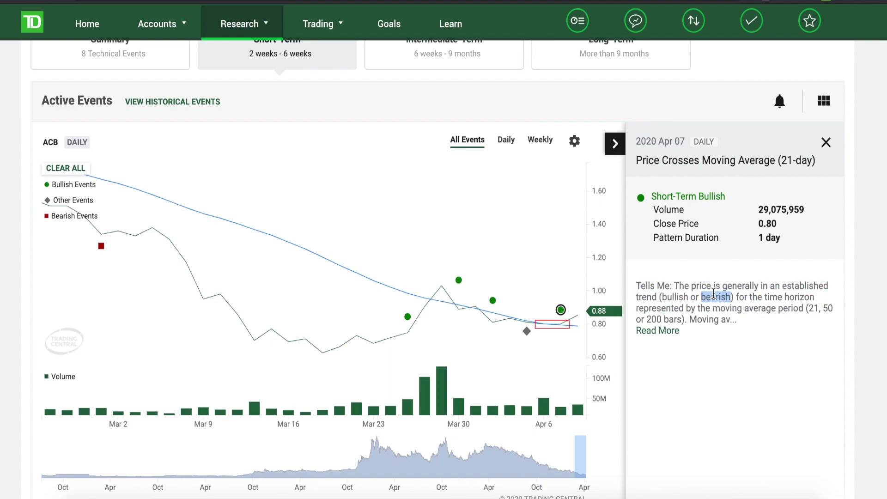
{"action": "triple_click", "coordinate": [713, 294]}
{"action": "left_click", "coordinate": [738, 307]}
{"action": "scroll", "coordinate": [742, 309], "scroll_direction": "down", "scroll_amount": 1}
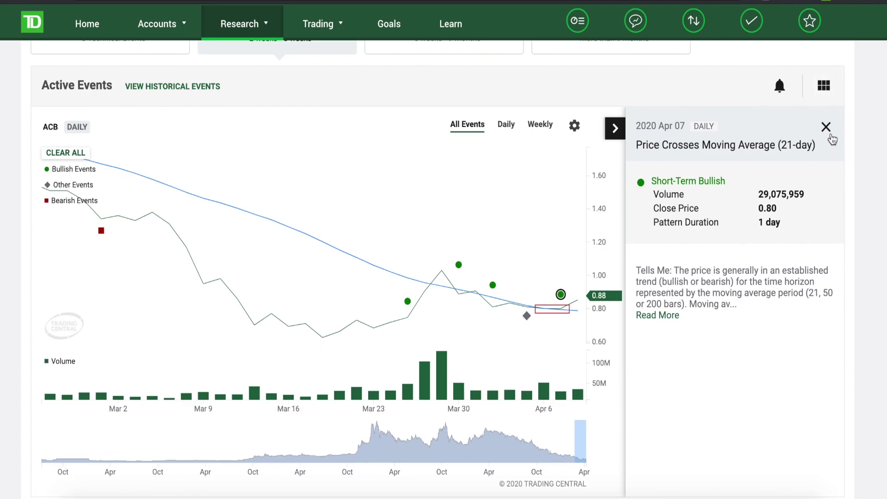
{"action": "left_click", "coordinate": [827, 128]}
Scroll through the restored list of ACB short-term active events
{"action": "scroll", "coordinate": [832, 138], "scroll_direction": "down", "scroll_amount": 5}
{"action": "scroll", "coordinate": [855, 208], "scroll_direction": "down", "scroll_amount": 10}
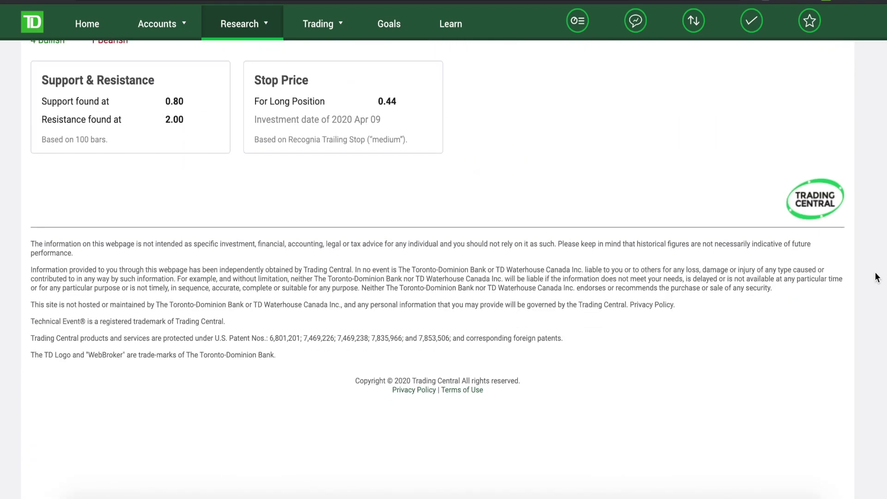
{"action": "scroll", "coordinate": [876, 276], "scroll_direction": "up", "scroll_amount": 15}
{"action": "scroll", "coordinate": [876, 277], "scroll_direction": "down", "scroll_amount": 5}
{"action": "scroll", "coordinate": [876, 277], "scroll_direction": "up", "scroll_amount": 8}
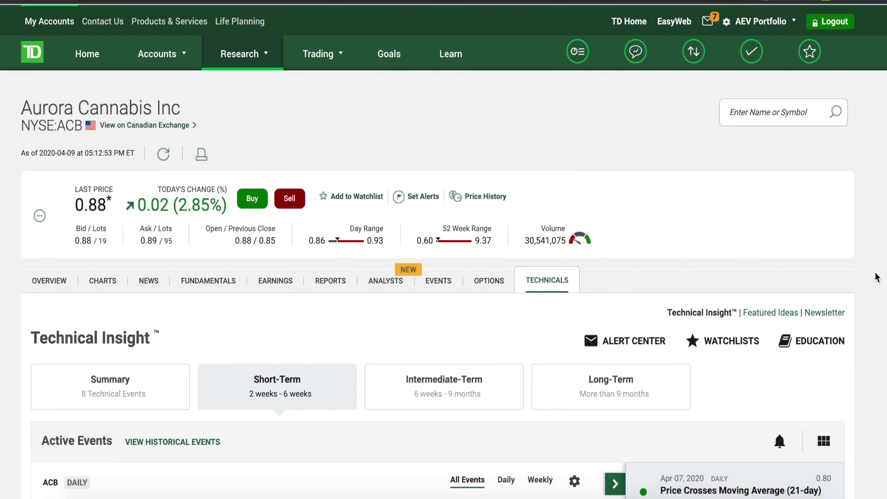